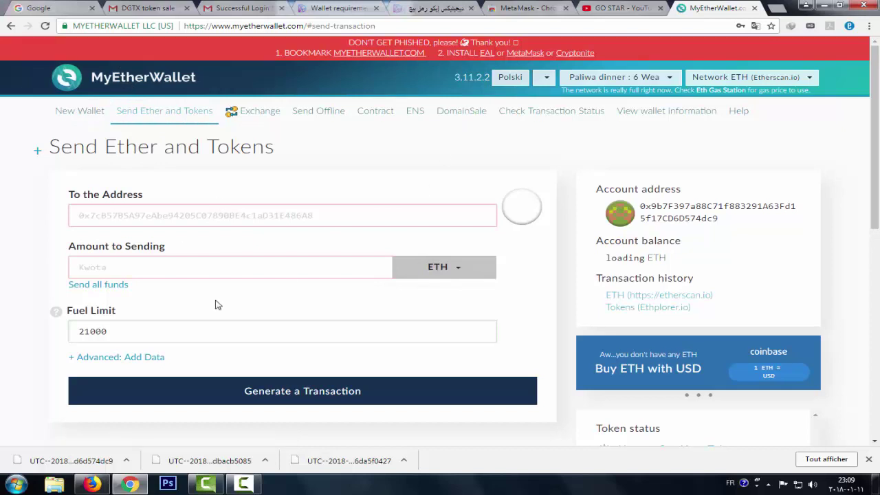
# Switch to Firefox and open the deposits and withdrawals page of the Poloniex account
pyautogui.click(98, 486)
pyautogui.click(204, 16)
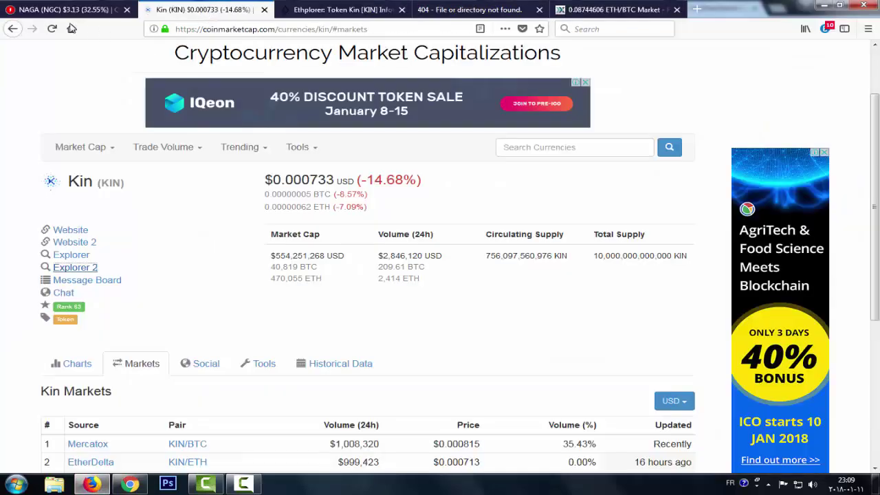
pyautogui.click(615, 10)
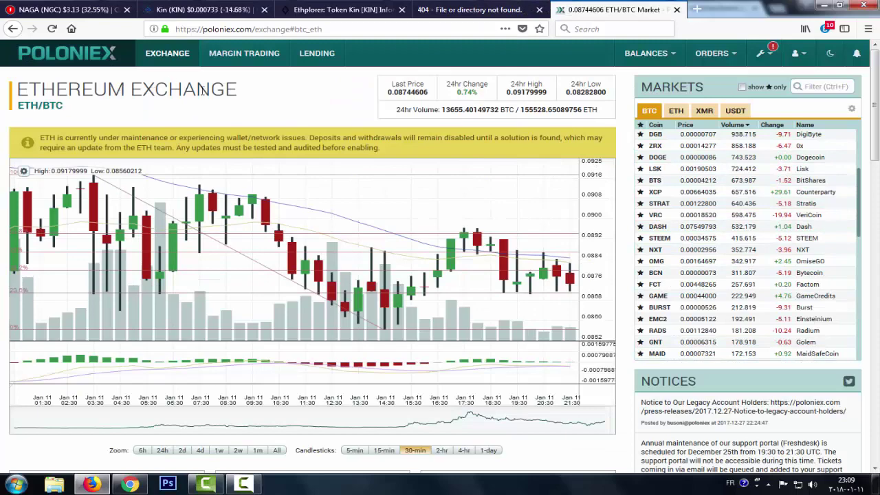
pyautogui.scroll(-5, 521, 144)
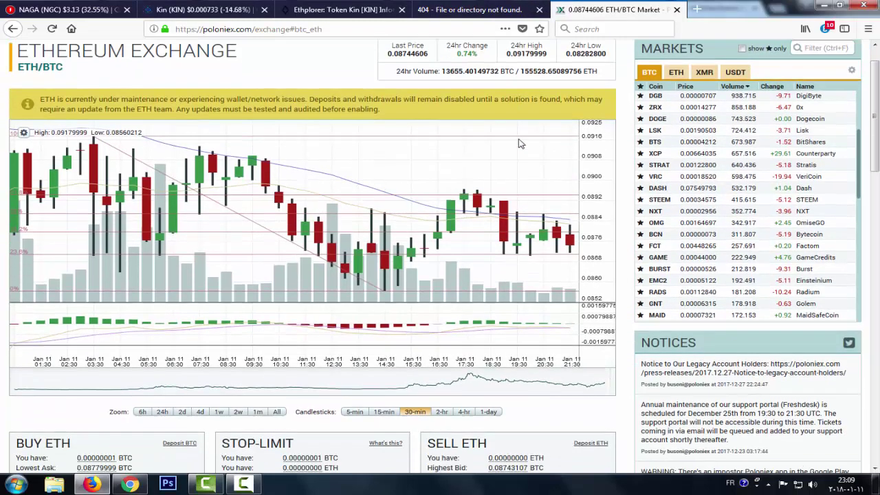
pyautogui.scroll(5, 550, 138)
pyautogui.moveTo(643, 55)
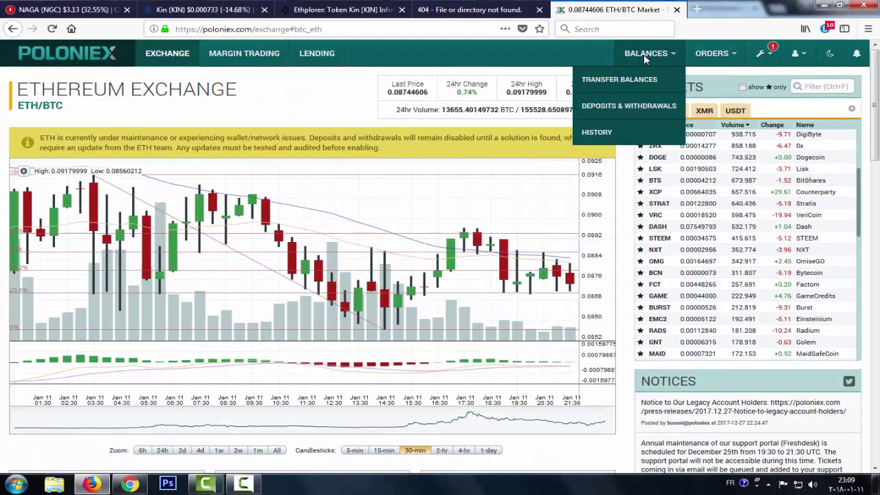
pyautogui.click(622, 109)
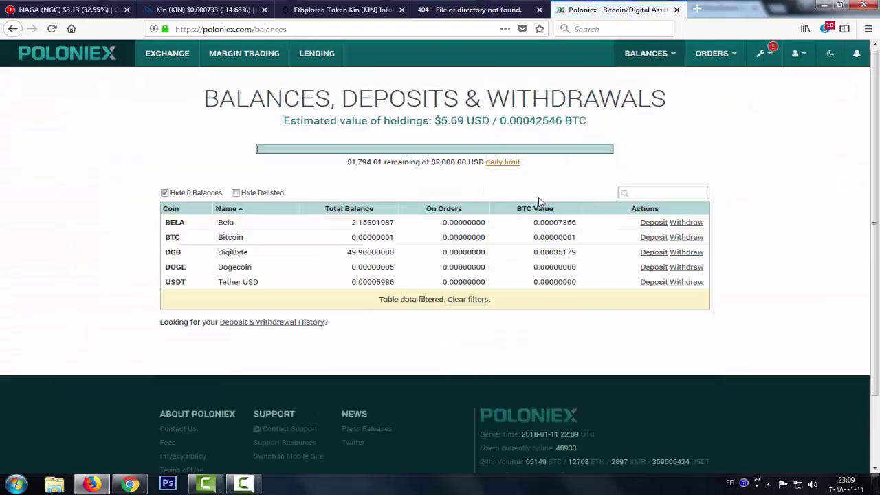
# Filter the coin balances by "ET" and open the withdrawal form for Ethereum Classic
pyautogui.click(638, 192)
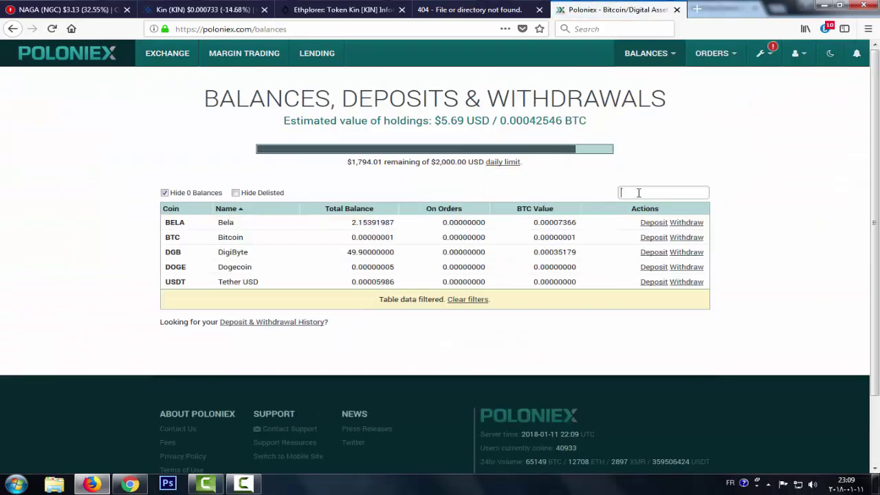
pyautogui.write('ET')
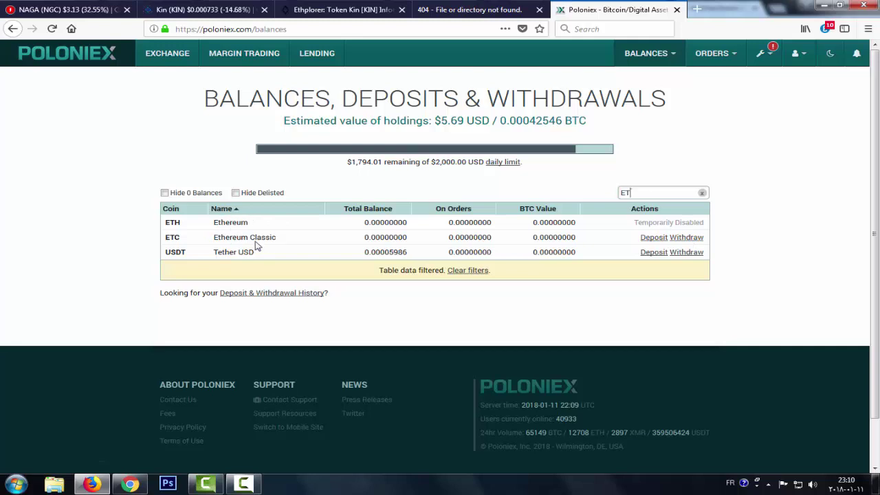
pyautogui.click(688, 239)
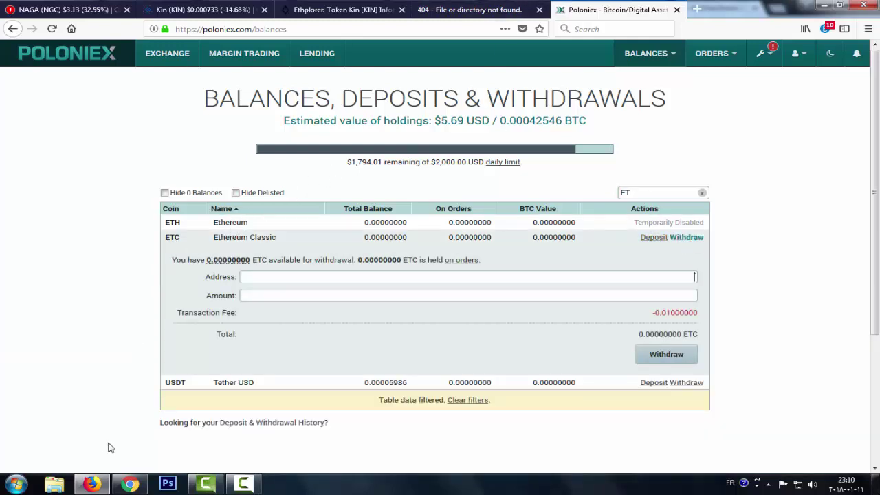
# Switch to MyEtherWallet in Chrome and copy the wallet's account address
pyautogui.click(129, 484)
pyautogui.moveTo(640, 206); pyautogui.dragTo(719, 218)
pyautogui.rightClick(663, 207)
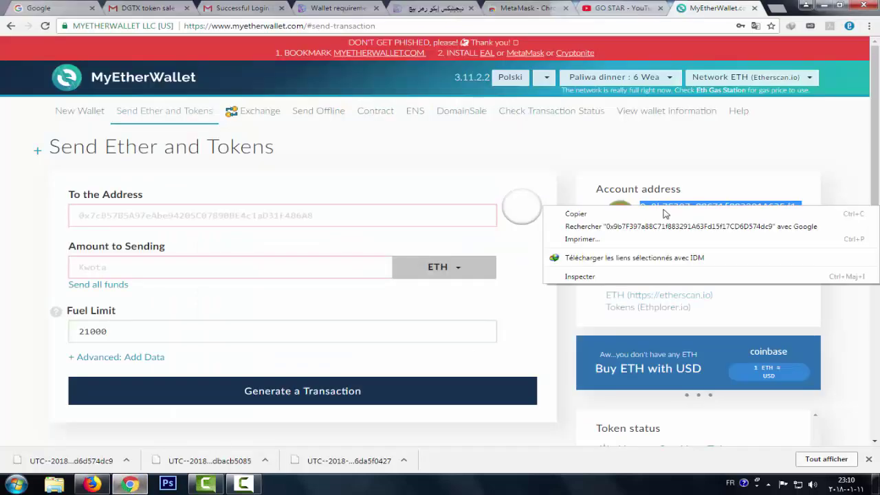
pyautogui.click(640, 213)
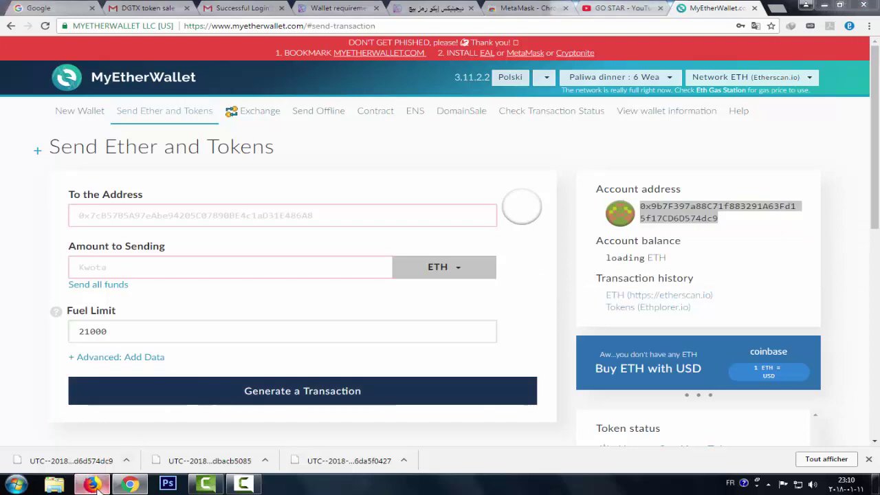
# Back in Poloniex, paste the copied wallet address as the withdrawal address, set the amount to 4 and highlight the transaction fee
pyautogui.click(92, 484)
pyautogui.rightClick(602, 276)
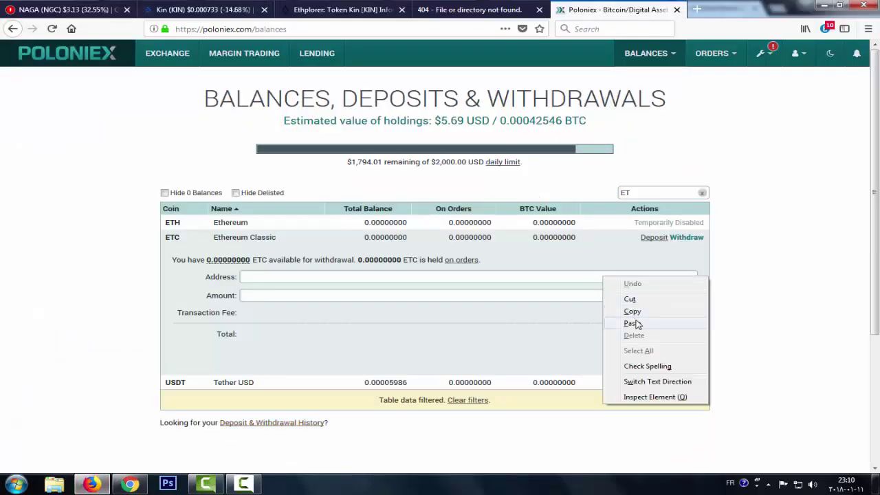
pyautogui.click(612, 324)
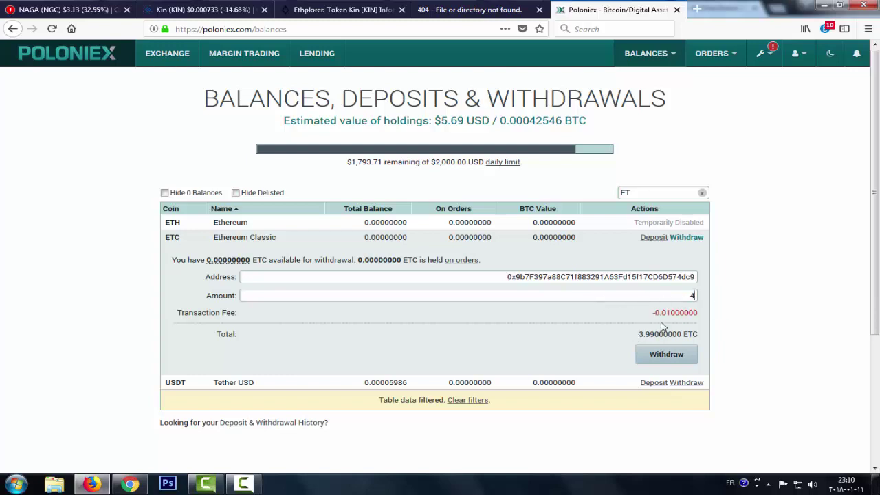
pyautogui.moveTo(656, 314); pyautogui.dragTo(700, 316)
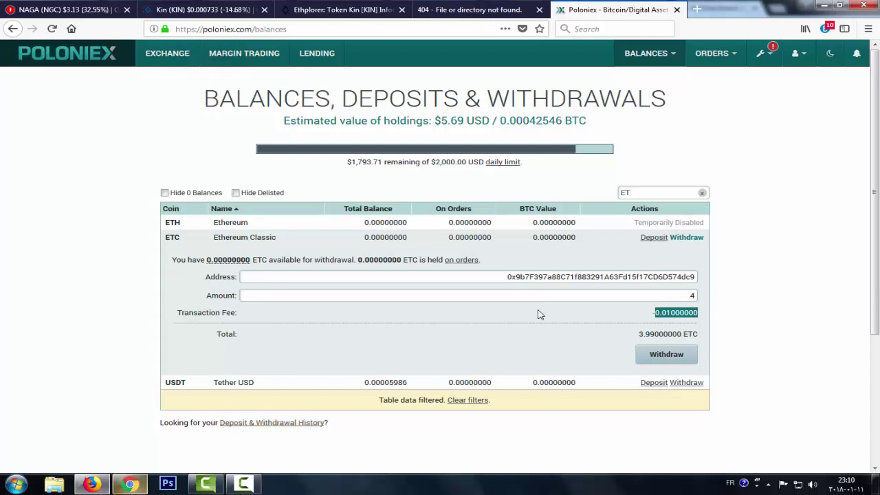
# Return to MyEtherWallet and examine the account address, balance details, and the recipient and amount fields of the send form
pyautogui.click(129, 484)
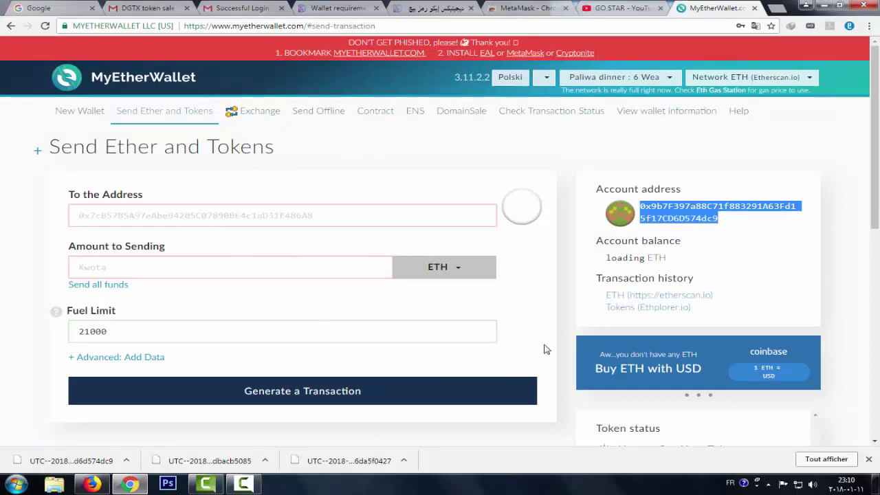
pyautogui.scroll(-2, 645, 285)
pyautogui.scroll(-2, 649, 295)
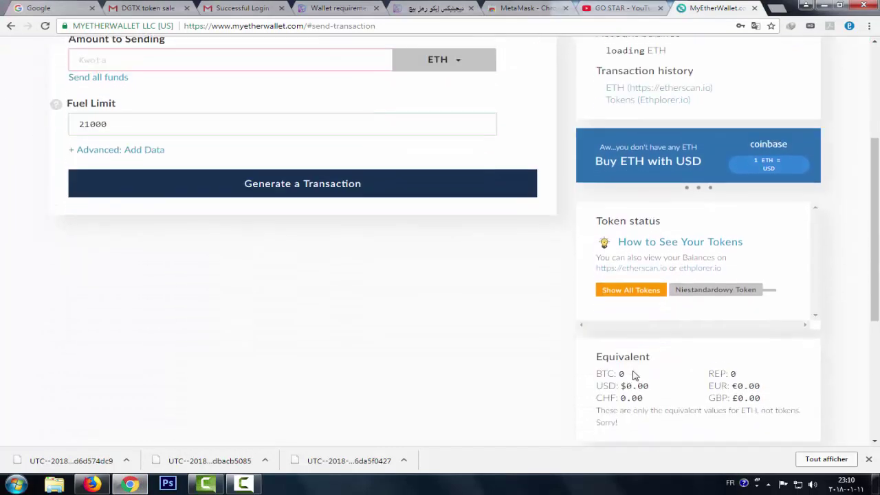
pyautogui.scroll(3, 585, 330)
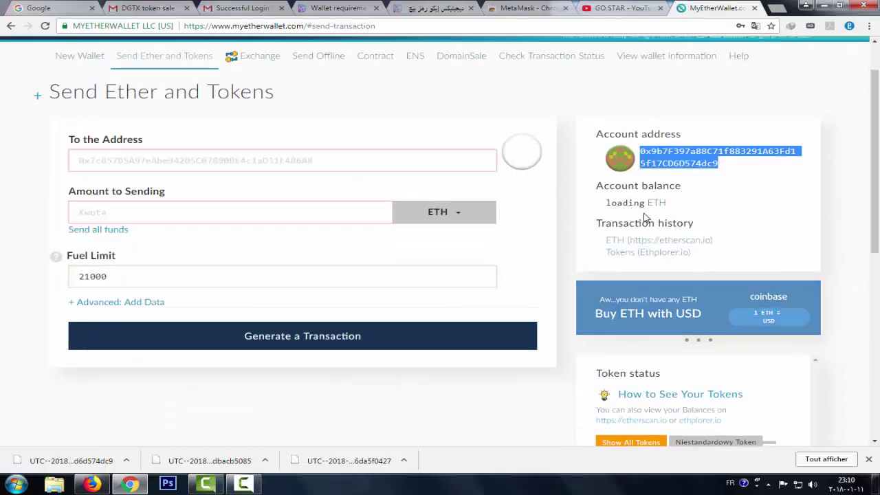
pyautogui.click(681, 162)
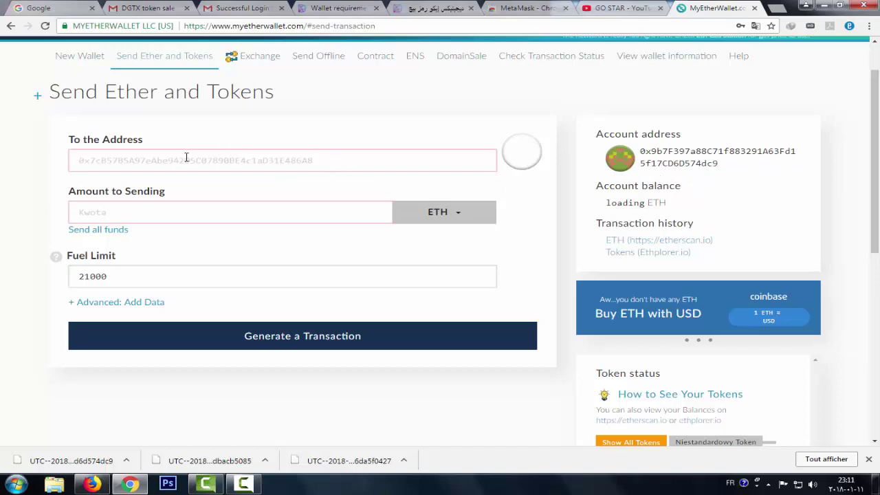
pyautogui.scroll(2, 237, 183)
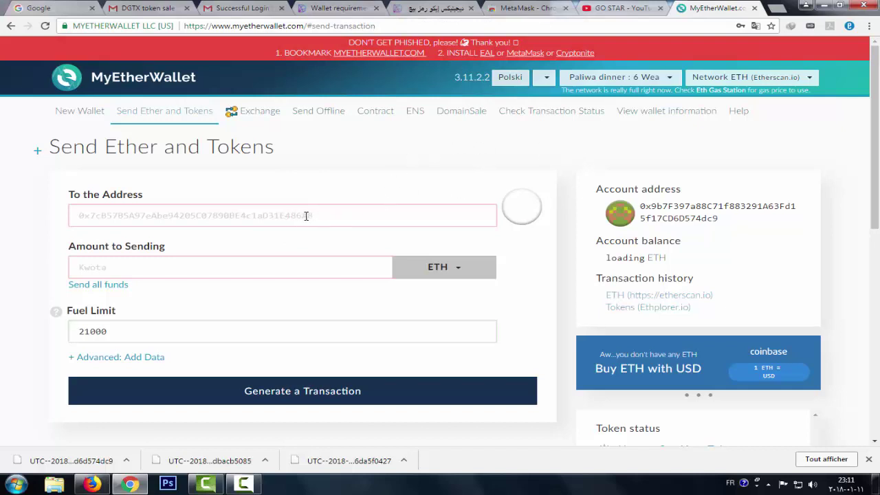
pyautogui.moveTo(643, 206); pyautogui.dragTo(726, 224)
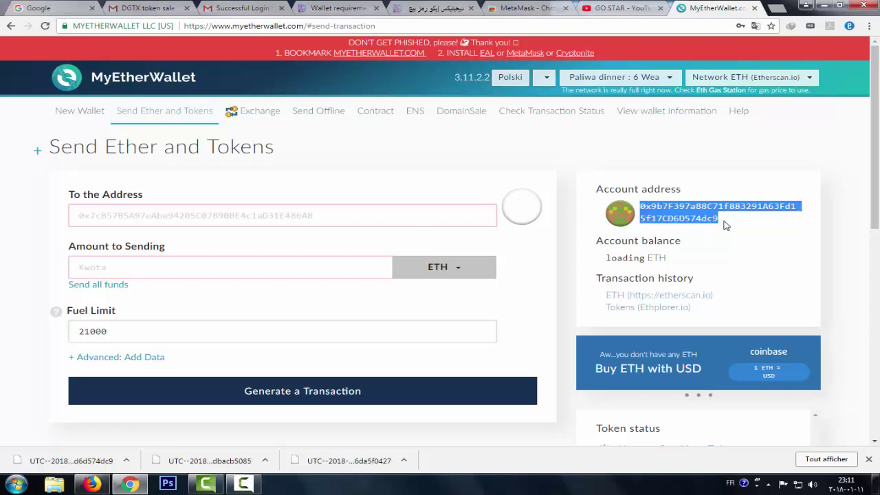
pyautogui.click(344, 219)
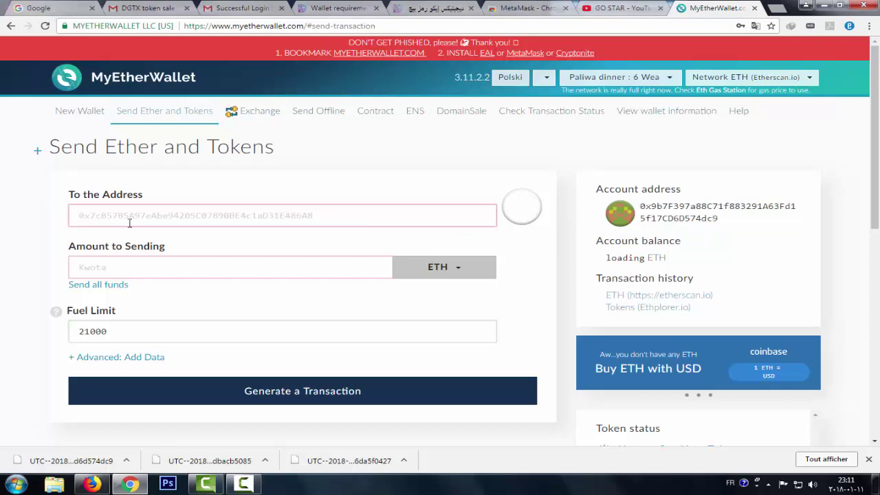
pyautogui.click(110, 269)
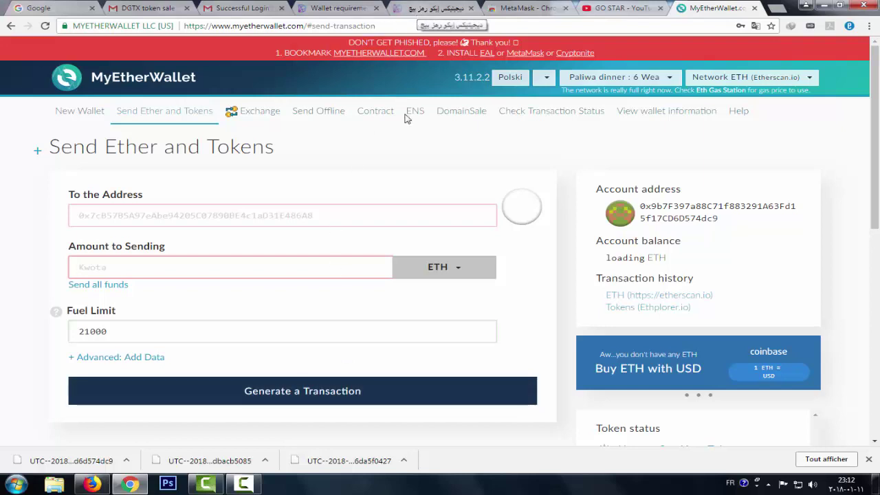
# Show all tokens in the wallet's token status list and try to open the custom token form
pyautogui.scroll(-2, 517, 232)
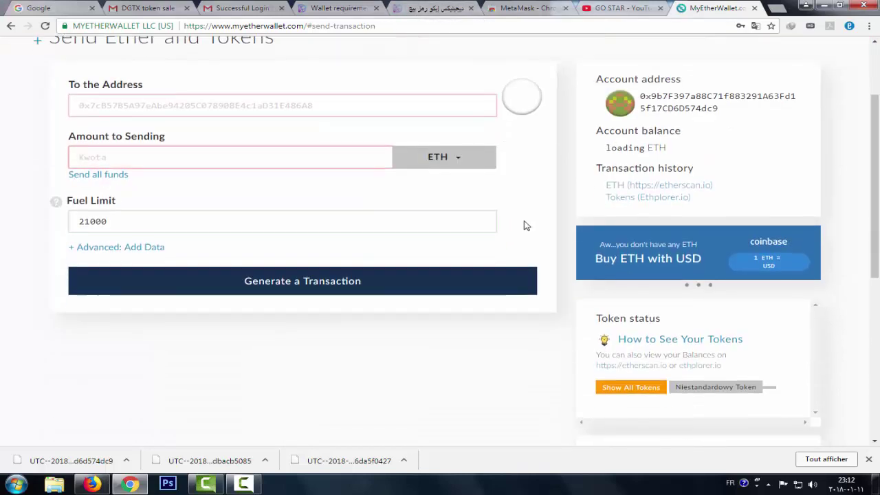
pyautogui.scroll(-2, 521, 225)
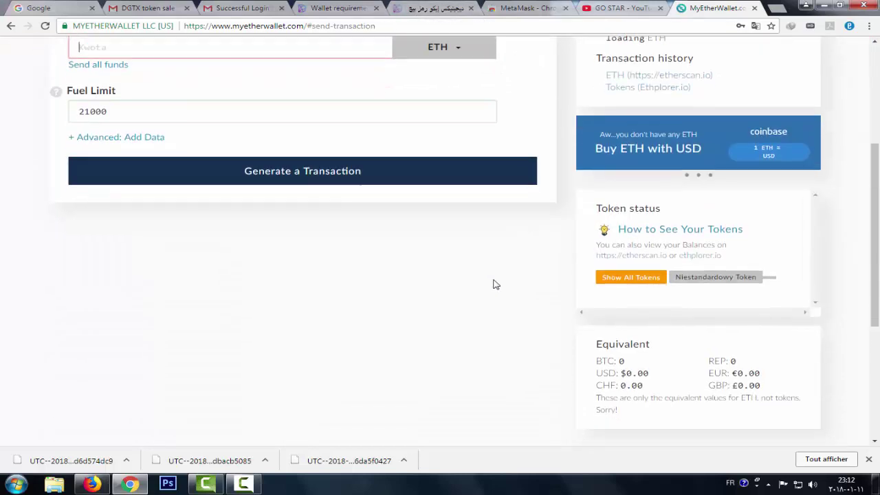
pyautogui.click(728, 283)
pyautogui.scroll(-2, 687, 343)
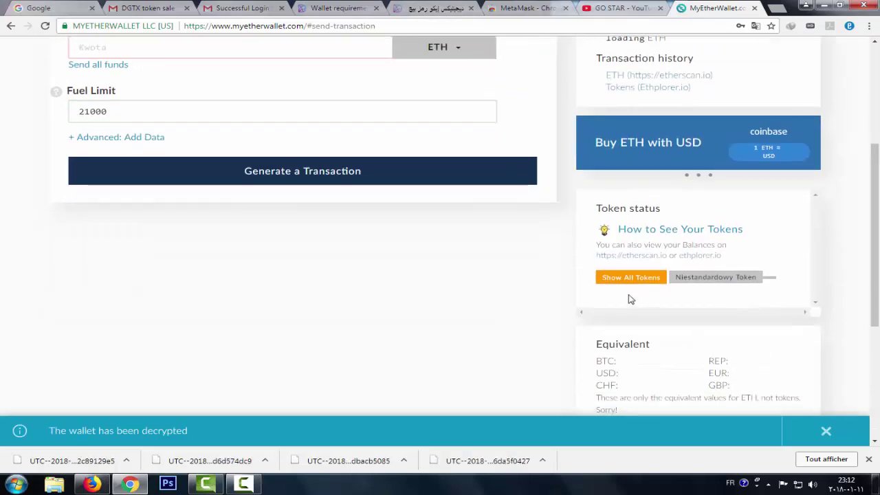
pyautogui.click(639, 280)
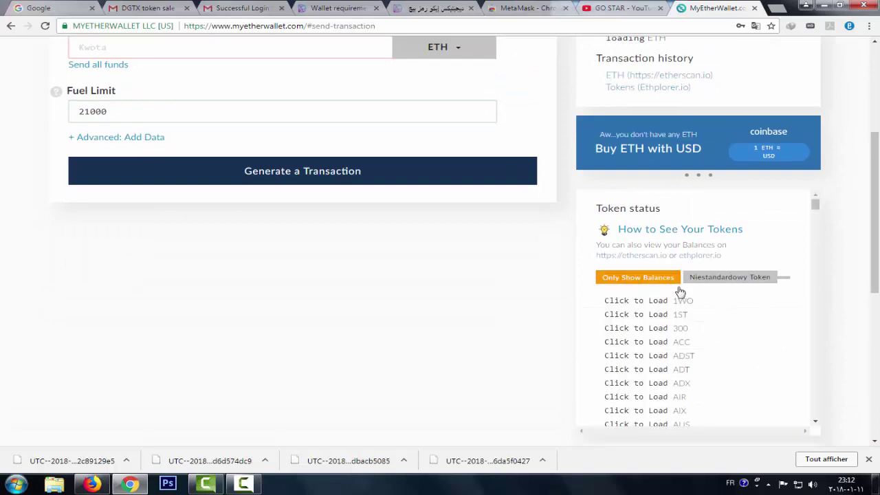
pyautogui.click(721, 282)
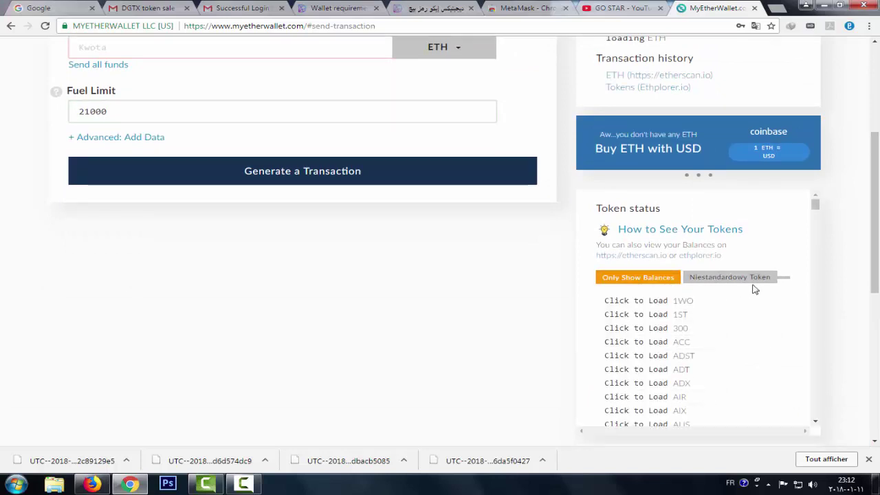
# Look through the wallet's account details and full token list, and limit the list to tokens with balances
pyautogui.scroll(-3, 691, 210)
pyautogui.scroll(5, 687, 385)
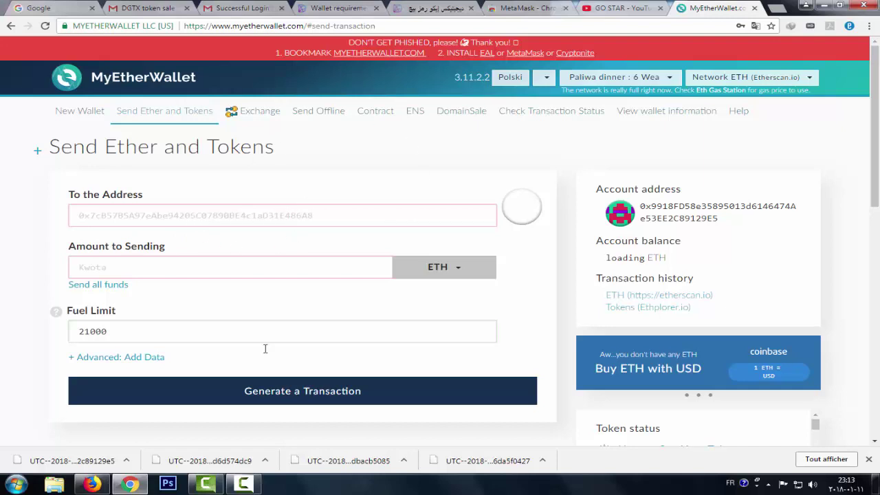
pyautogui.scroll(-3, 334, 305)
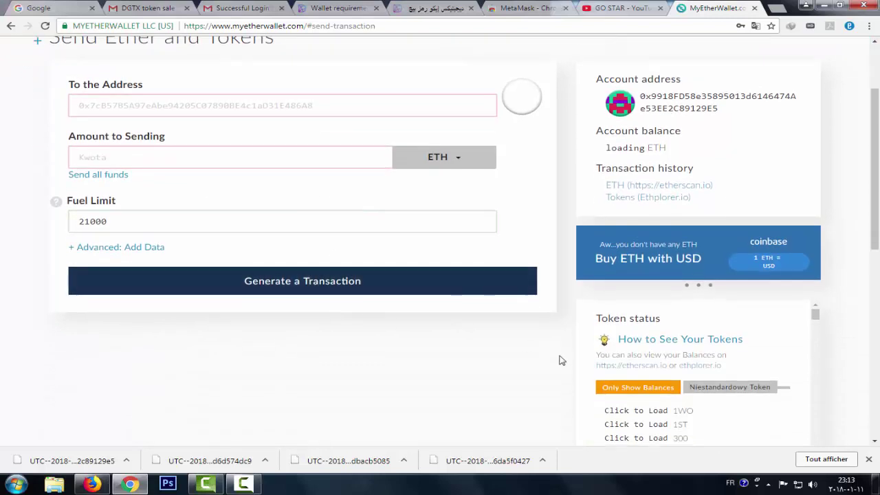
pyautogui.scroll(-1, 730, 387)
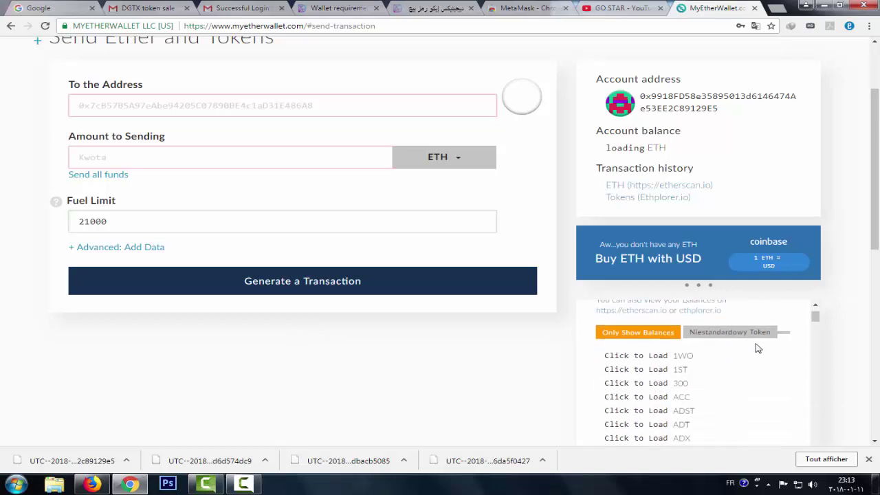
pyautogui.scroll(1, 715, 340)
pyautogui.scroll(-1, 756, 369)
pyautogui.scroll(-3, 455, 362)
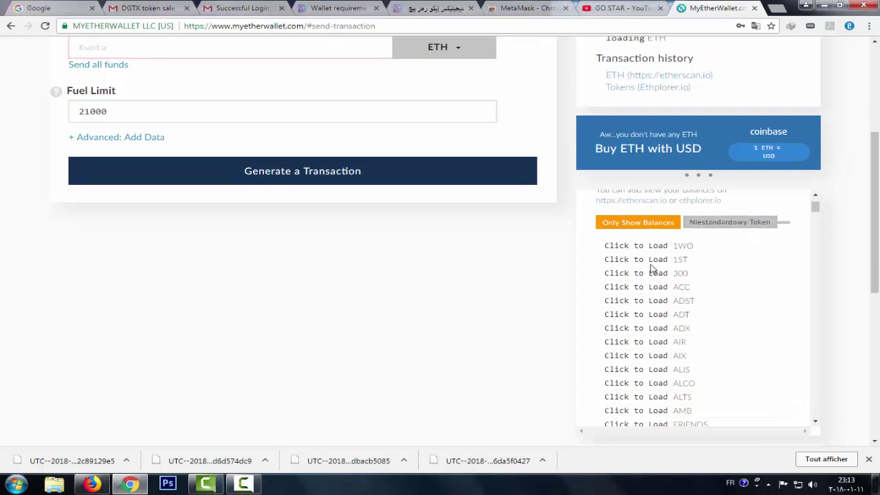
pyautogui.click(641, 223)
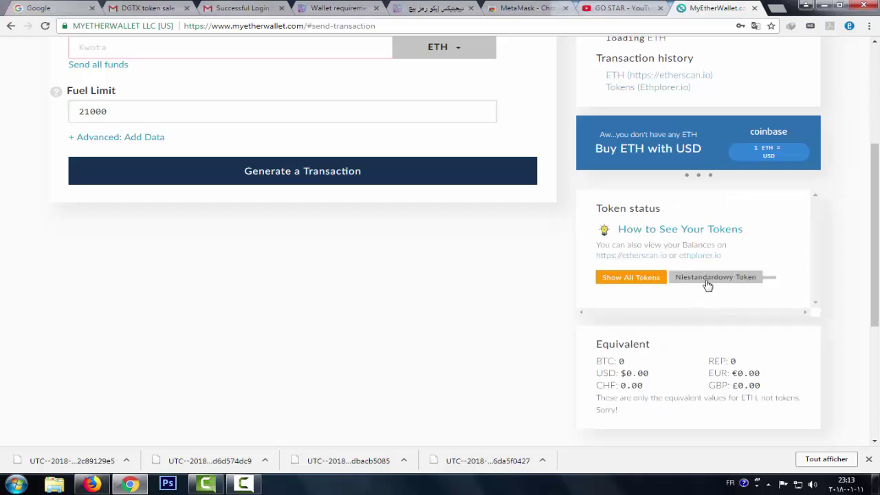
# Check the transaction history links and equivalent values, and expand the token status list to all tokens again
pyautogui.scroll(2, 545, 289)
pyautogui.scroll(3, 721, 258)
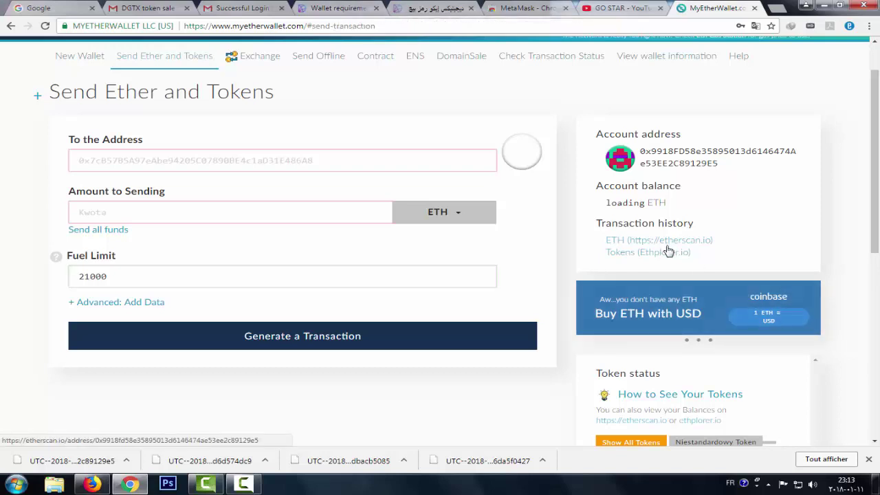
pyautogui.scroll(-1, 708, 330)
pyautogui.scroll(-1, 732, 329)
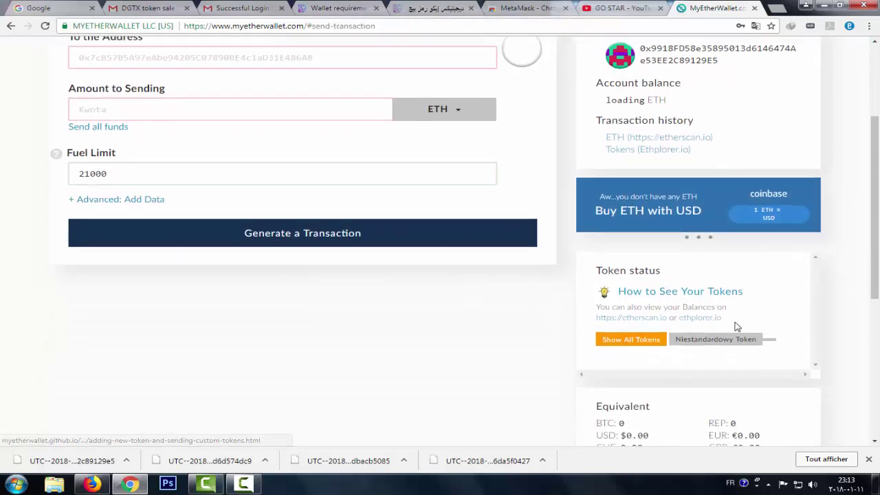
pyautogui.scroll(-1, 667, 340)
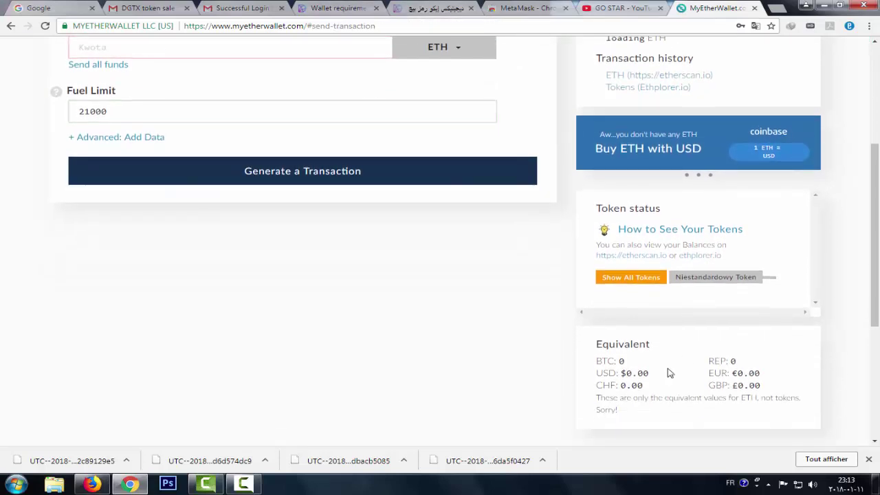
pyautogui.scroll(1, 670, 373)
pyautogui.click(627, 334)
pyautogui.scroll(-2, 628, 309)
pyautogui.scroll(2, 674, 358)
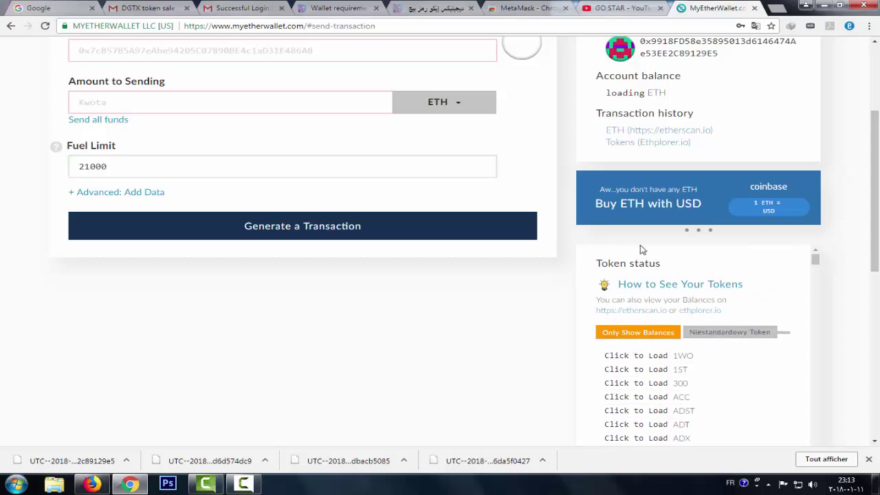
# Switch to Firefox and bring up the Kin (KIN) currency page on CoinMarketCap
pyautogui.scroll(-2, 607, 255)
pyautogui.scroll(2, 687, 257)
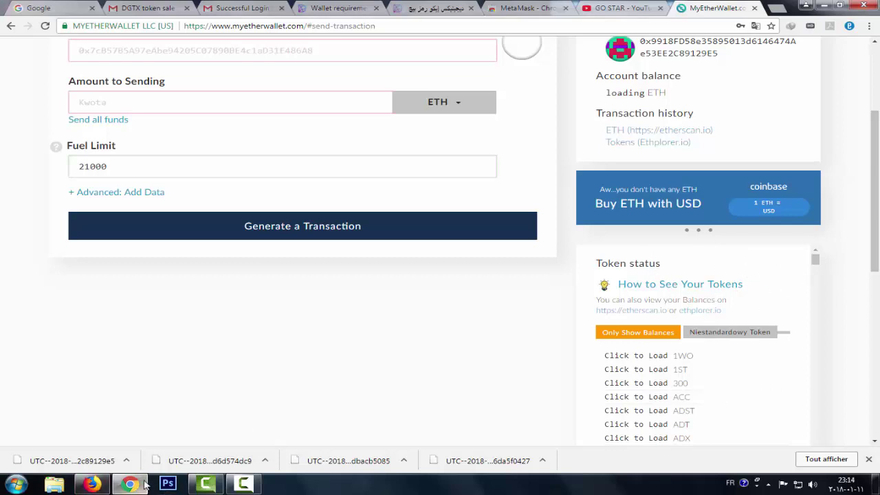
pyautogui.click(92, 484)
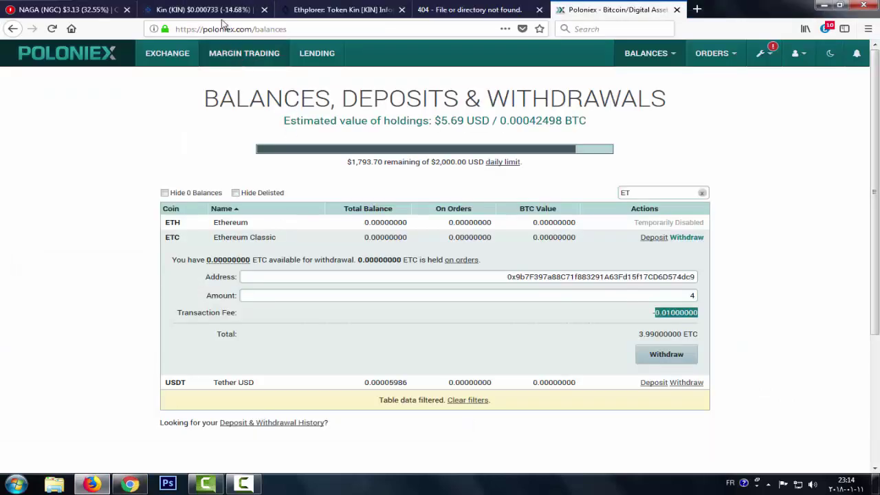
pyautogui.click(202, 9)
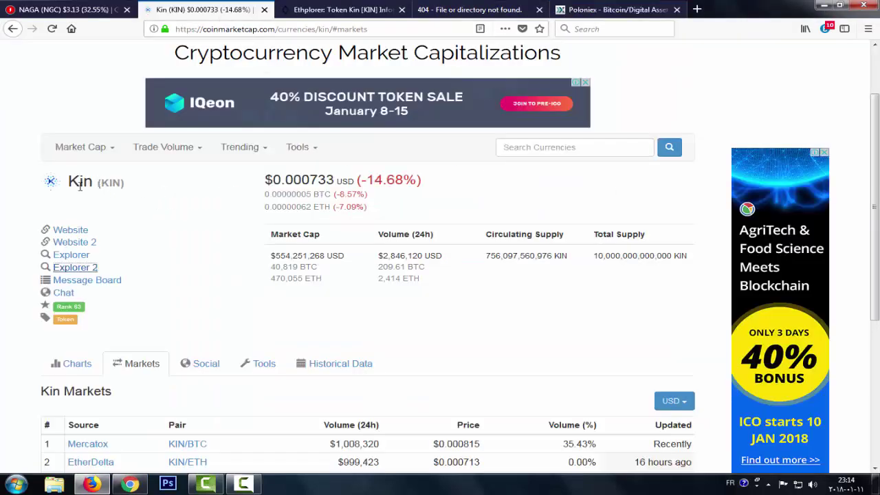
# Return to MyEtherWallet in Chrome and look through the account details and the token status list
pyautogui.click(134, 485)
pyautogui.scroll(2, 497, 386)
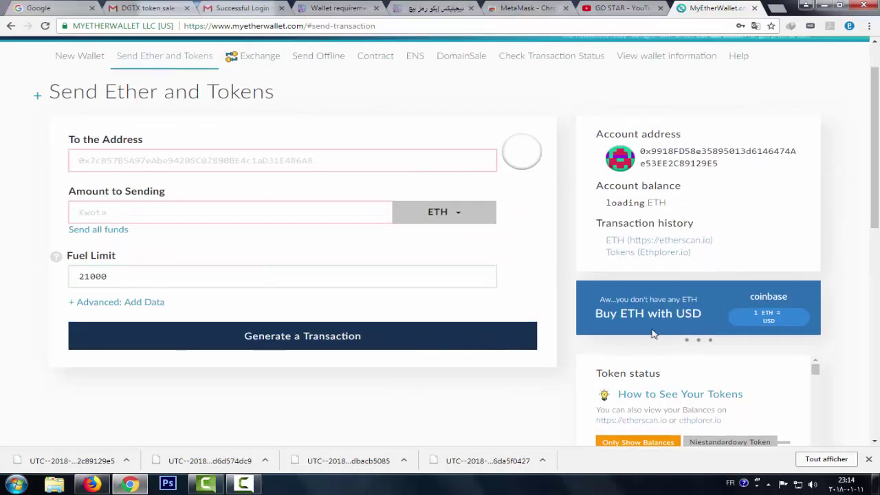
pyautogui.scroll(-3, 558, 349)
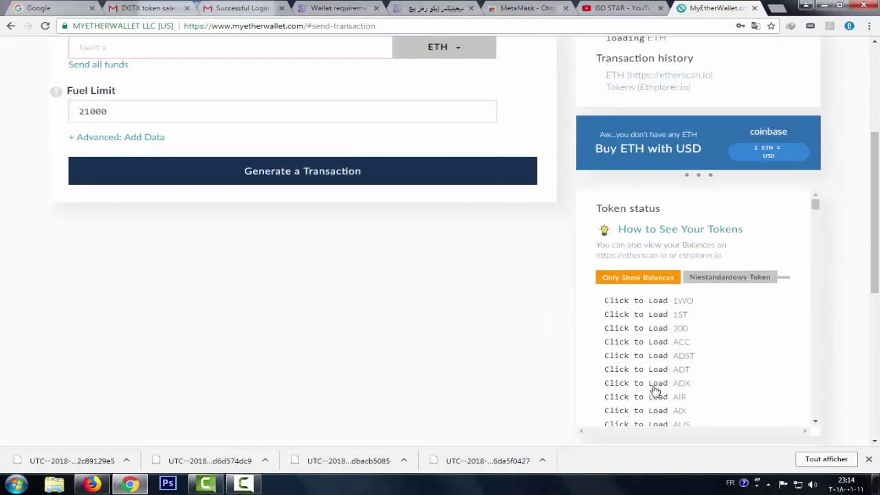
pyautogui.scroll(-1, 654, 348)
pyautogui.scroll(-1, 655, 349)
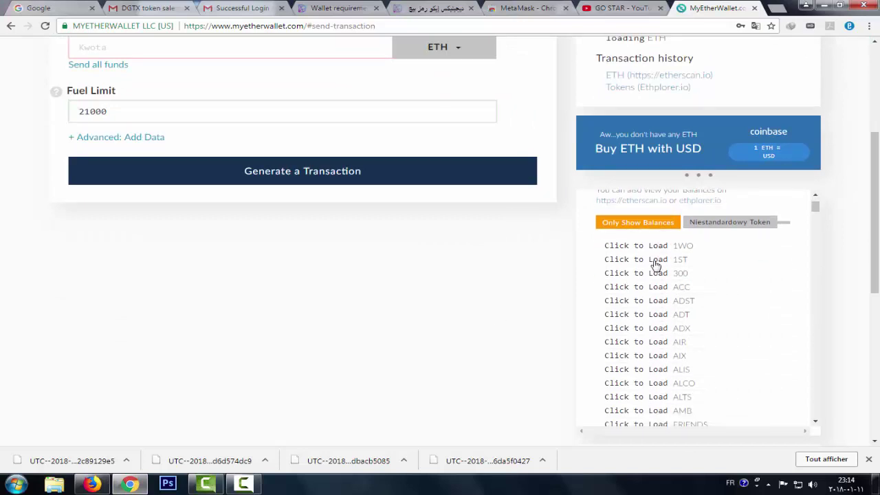
pyautogui.scroll(2, 684, 255)
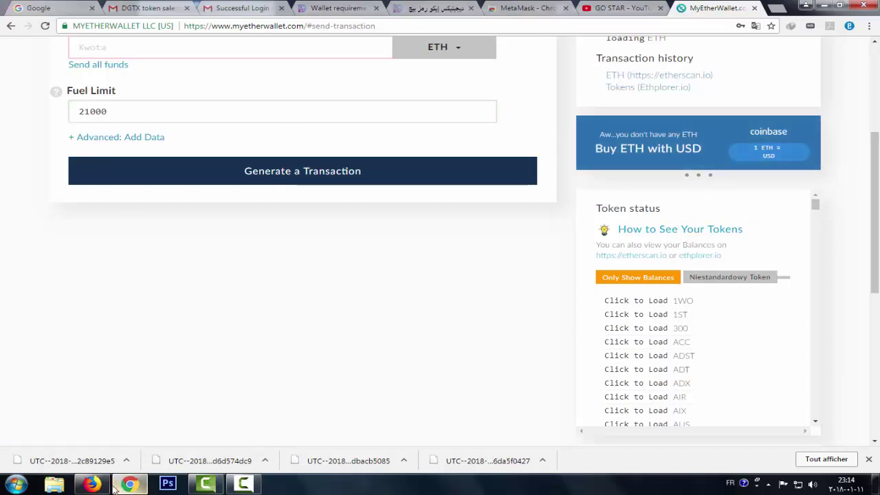
# Switch back to Firefox and open Kin's Explorer 2 link from CoinMarketCap in a new tab, bringing up its Ethplorer page
pyautogui.click(91, 484)
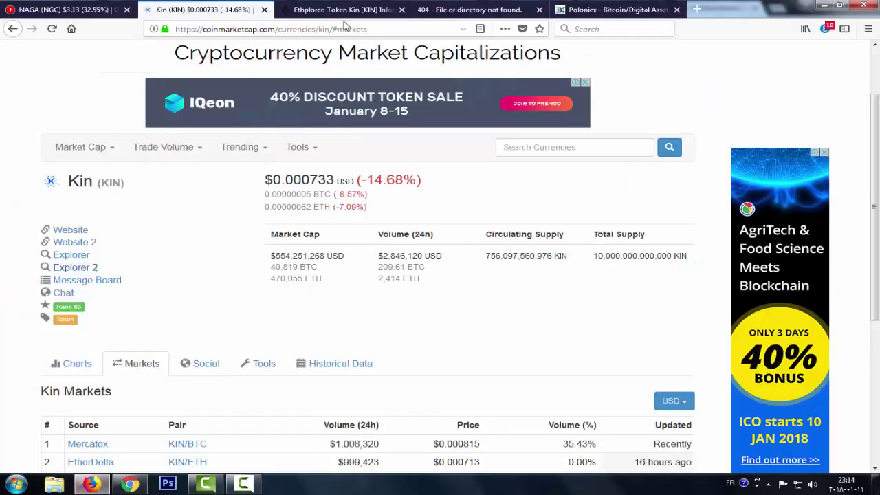
pyautogui.rightClick(88, 271)
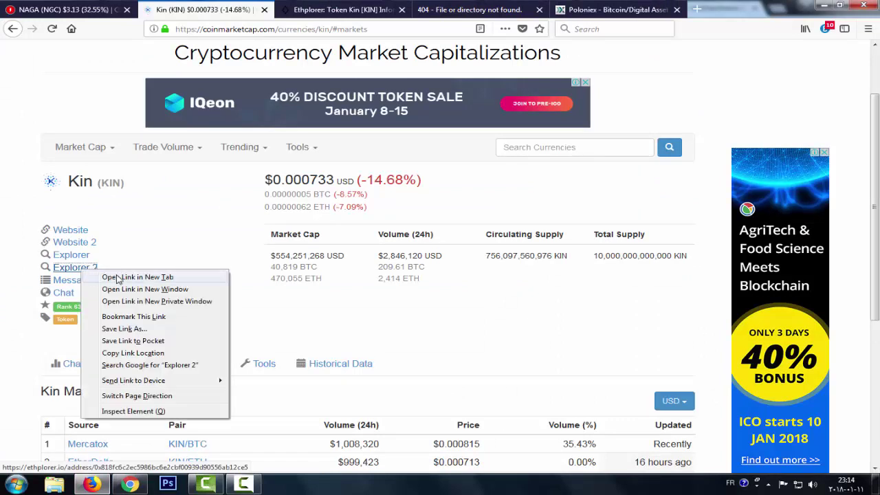
pyautogui.click(122, 278)
pyautogui.click(323, 13)
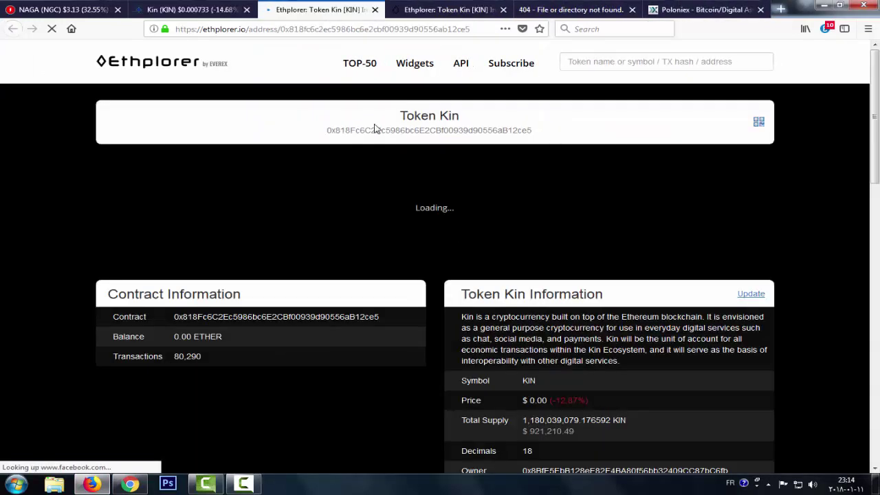
# Copy the Kin token's contract address from Ethplorer and return to the token status section in MyEtherWallet
pyautogui.doubleClick(386, 129)
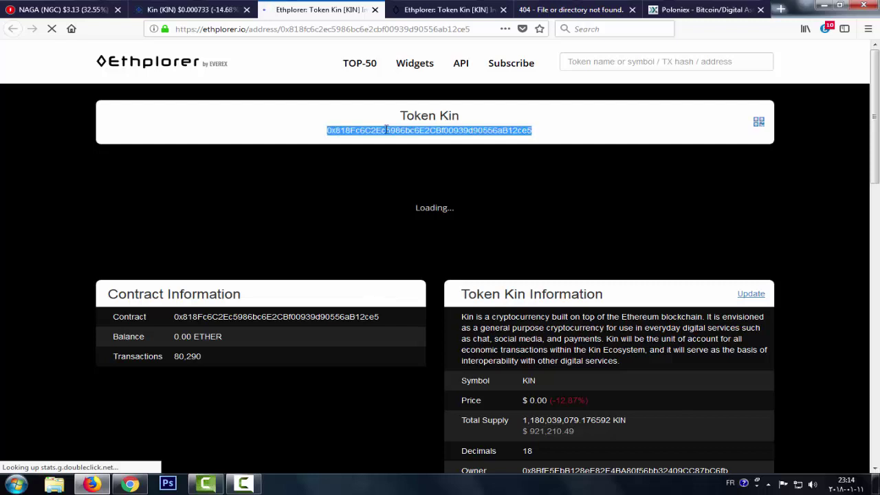
pyautogui.rightClick(459, 131)
pyautogui.click(500, 142)
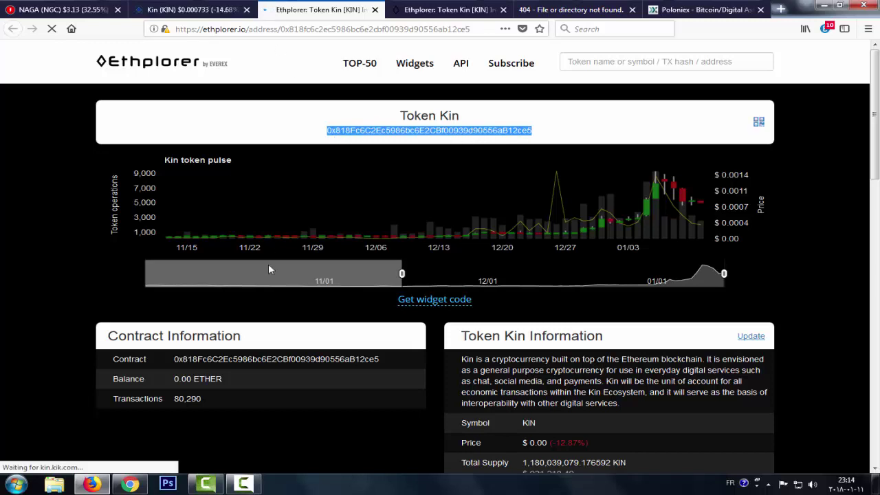
pyautogui.click(129, 483)
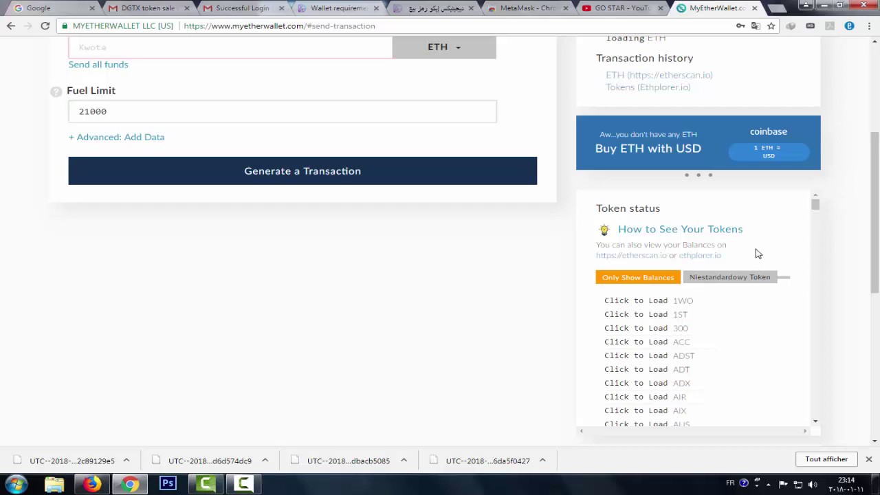
# Copy the token symbol KIN from Ethplorer's token information and return to the MyEtherWallet token status section
pyautogui.click(91, 484)
pyautogui.scroll(-2, 556, 359)
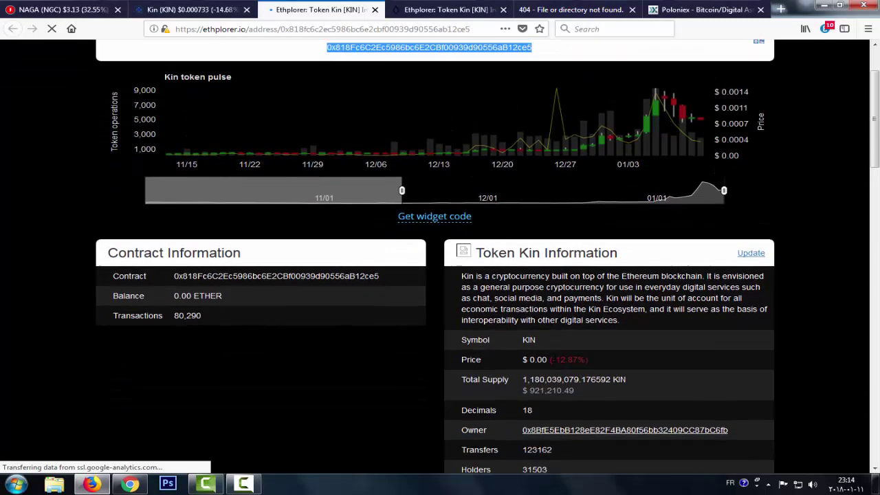
pyautogui.scroll(-2, 555, 362)
pyautogui.rightClick(530, 271)
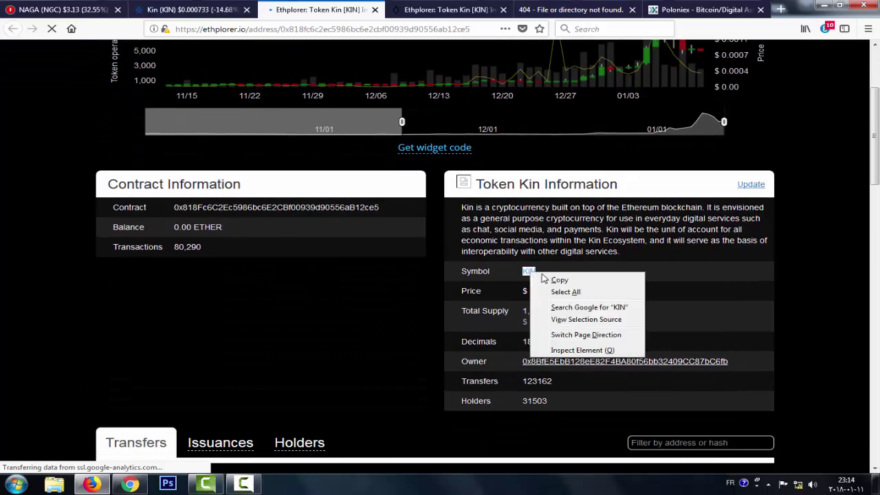
pyautogui.click(553, 282)
pyautogui.click(134, 484)
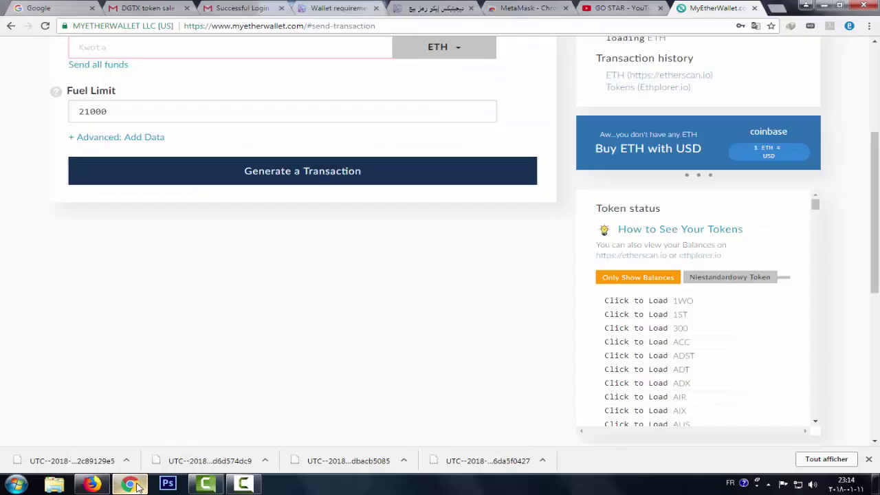
pyautogui.rightClick(707, 319)
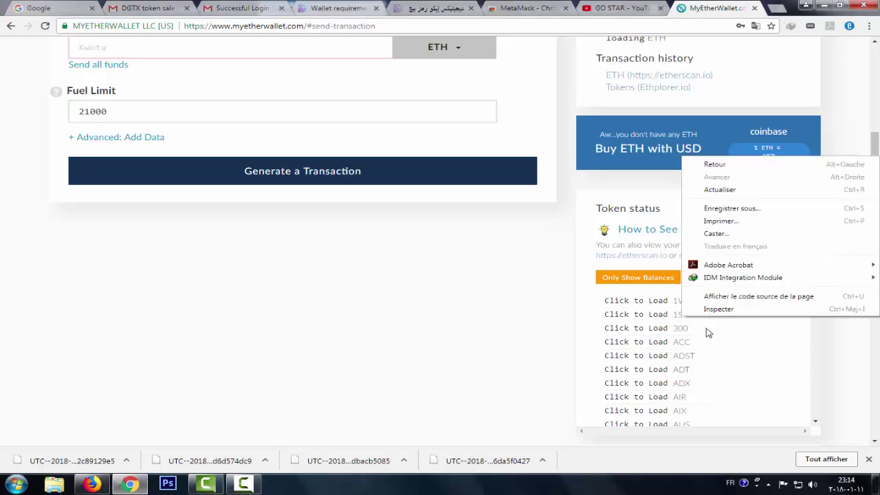
pyautogui.click(708, 330)
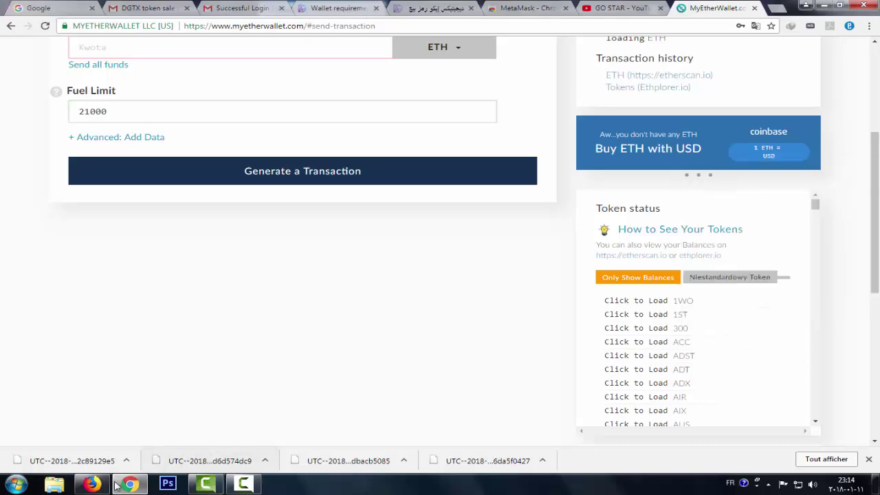
# Switch to Ethplorer and copy the Kin token's decimals value, 18
pyautogui.click(91, 485)
pyautogui.moveTo(535, 341); pyautogui.dragTo(519, 343)
pyautogui.rightClick(527, 342)
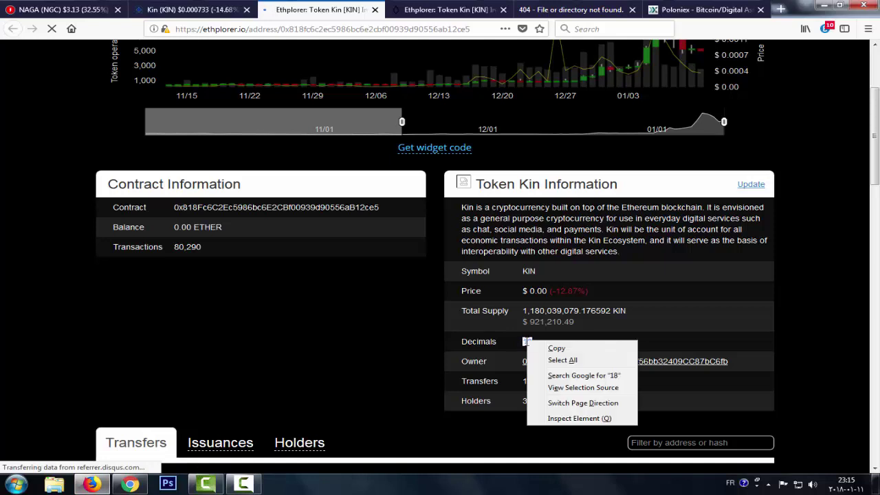